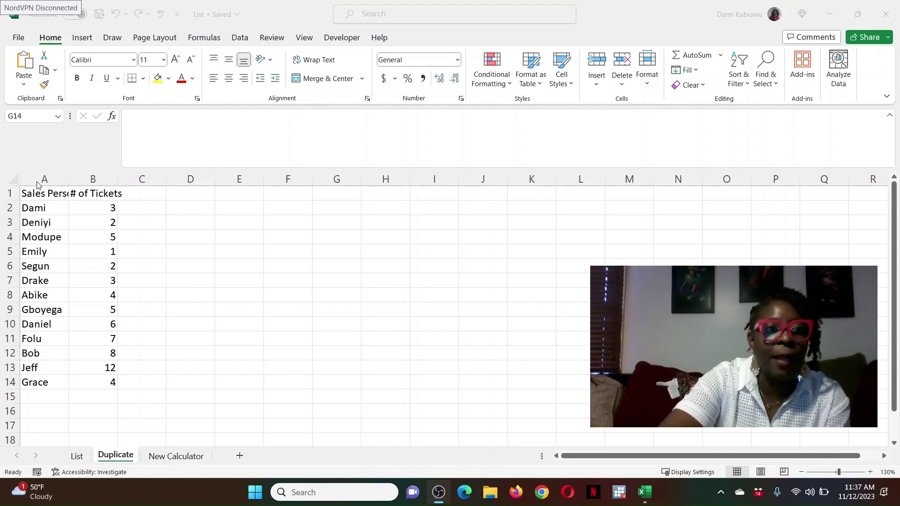
- Set up a Custom Sort of columns A:B by # of Tickets, Largest to Smallest
drag(39, 178, 95, 176)
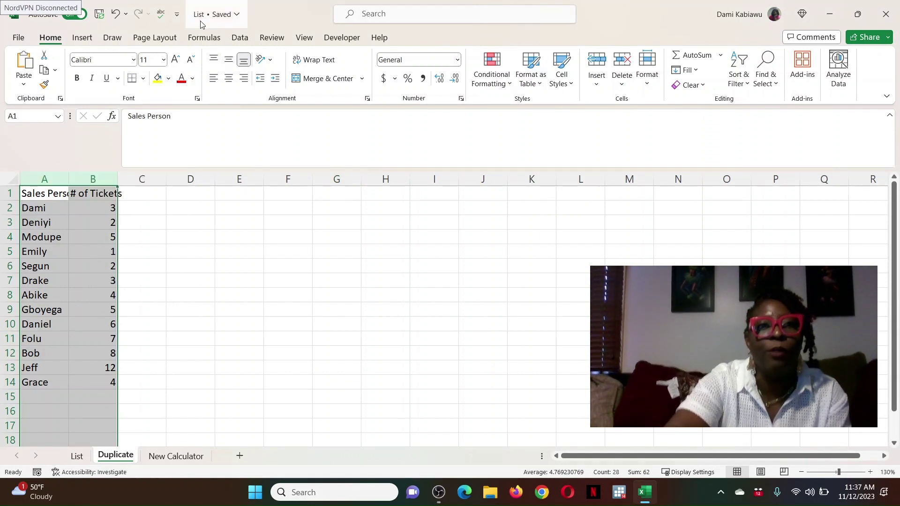
click(745, 69)
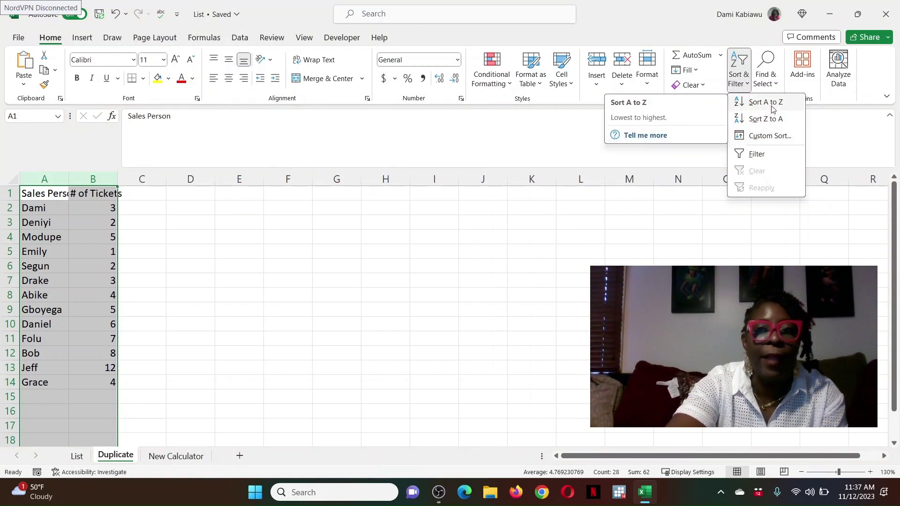
click(769, 136)
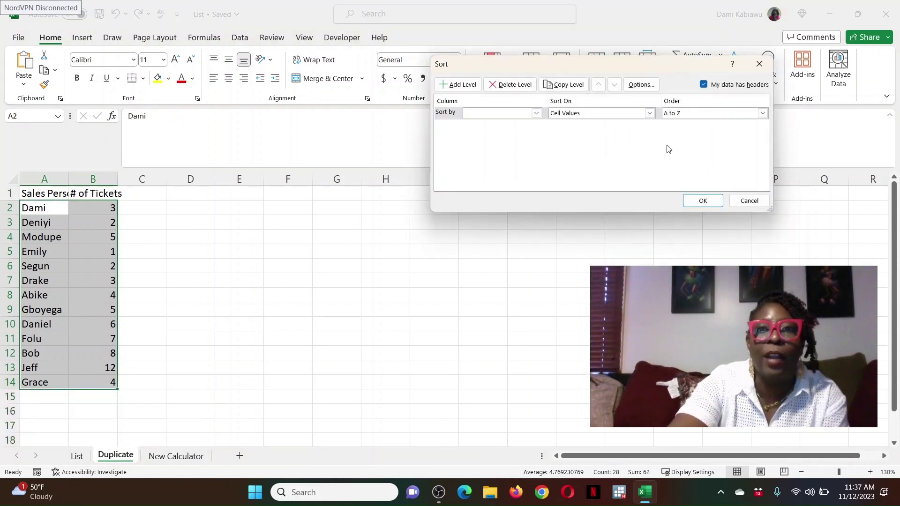
click(537, 114)
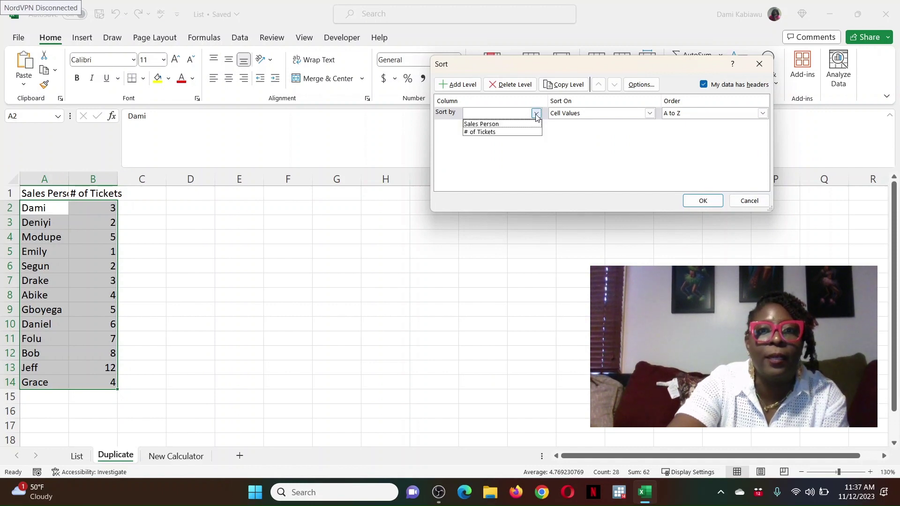
click(514, 133)
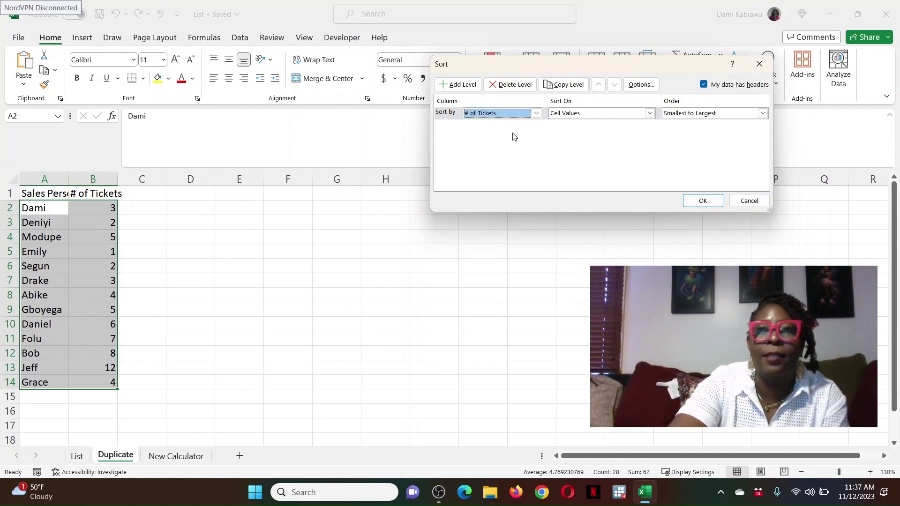
click(762, 114)
click(724, 133)
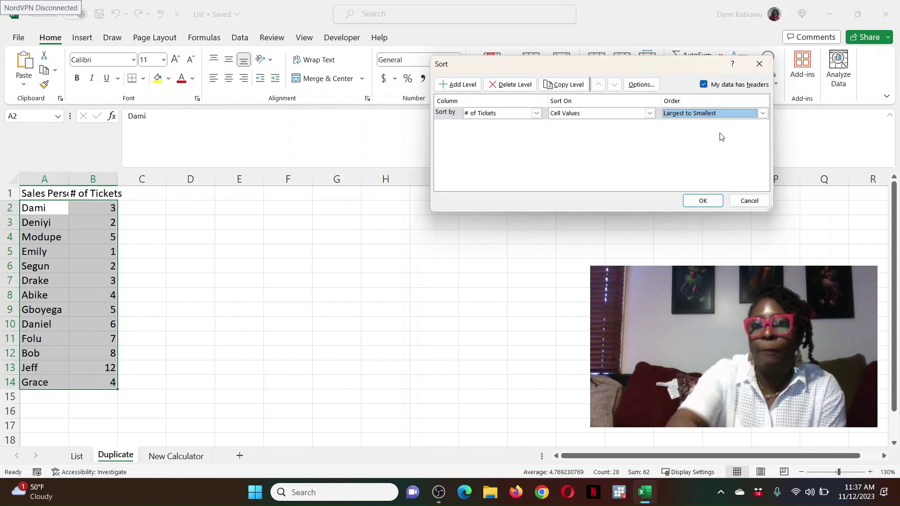
- Apply the ticket sort, then fill D1:O1 with the series 1 through 12
click(705, 203)
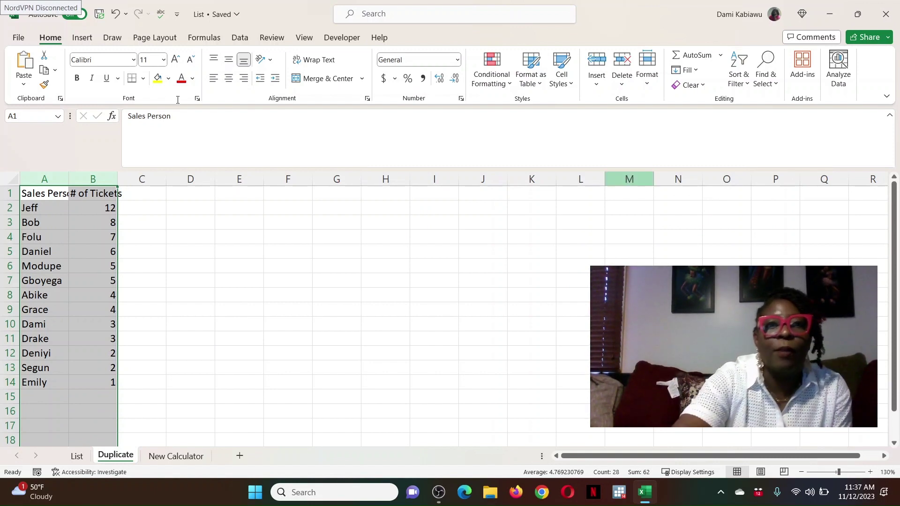
drag(191, 195, 790, 192)
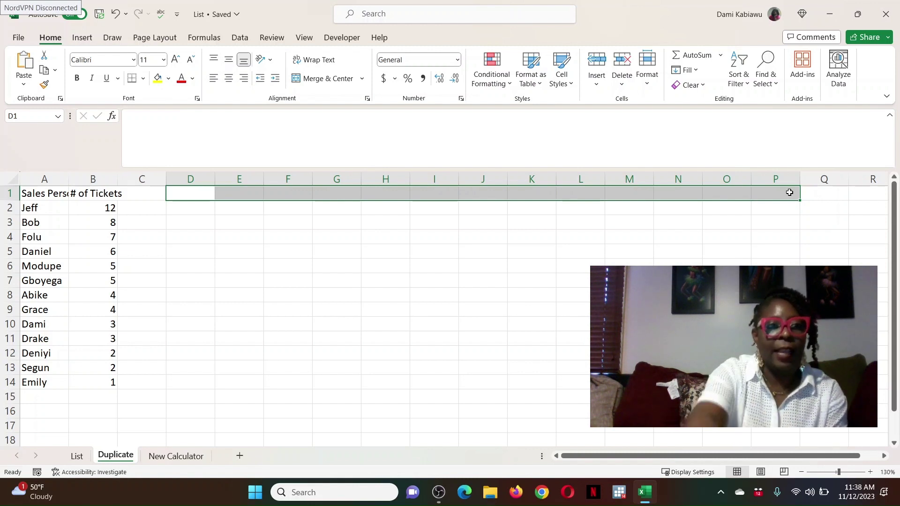
click(183, 191)
text(1)
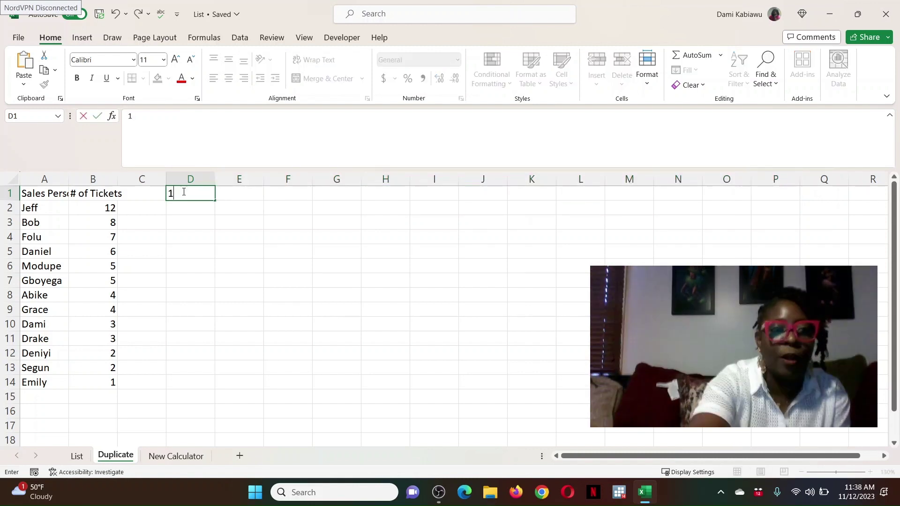
key(Tab)
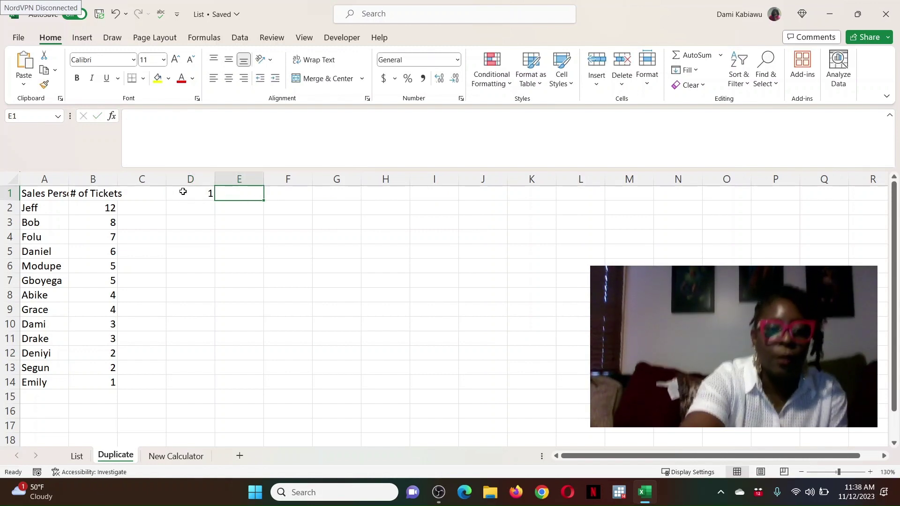
text(2)
key(Tab)
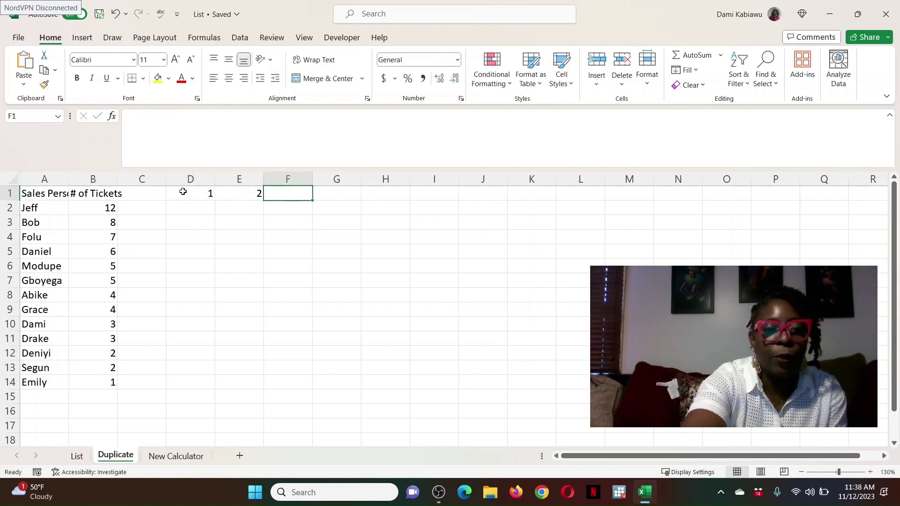
text(2)
key(BackSpace)
text(3)
key(Return)
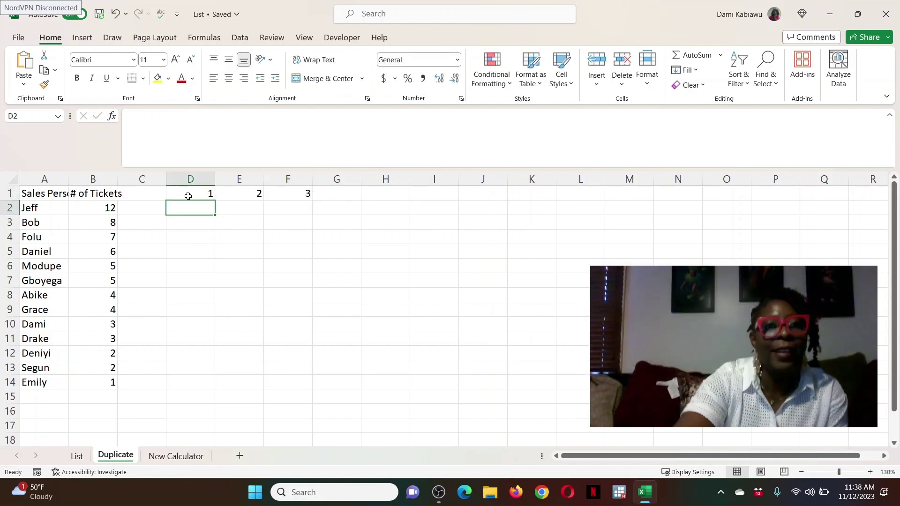
drag(192, 195, 734, 209)
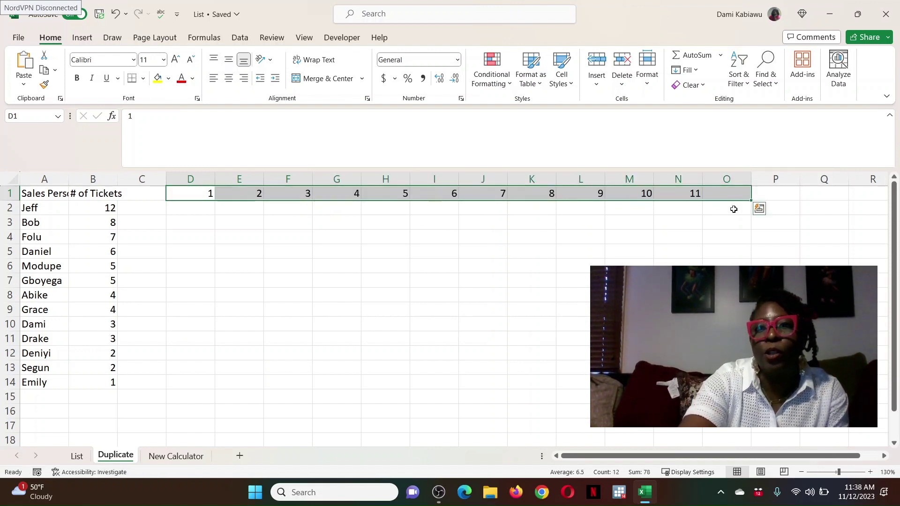
- Enter =IF(D1<=B2,A2,"") in D2 so it returns Jeff
click(193, 208)
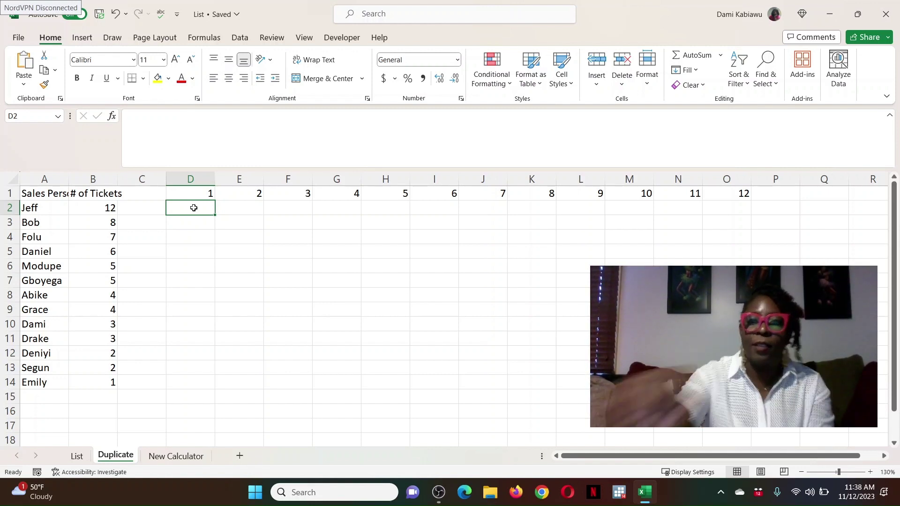
text(=)
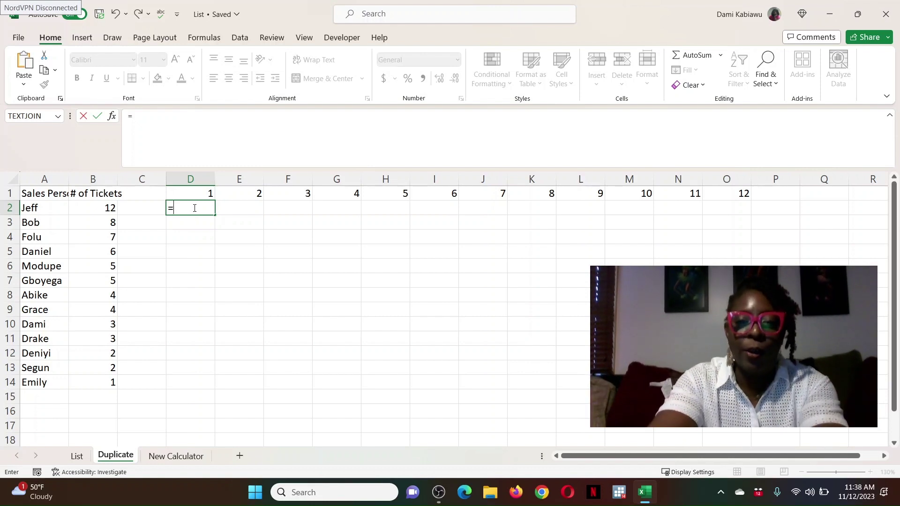
text(if()
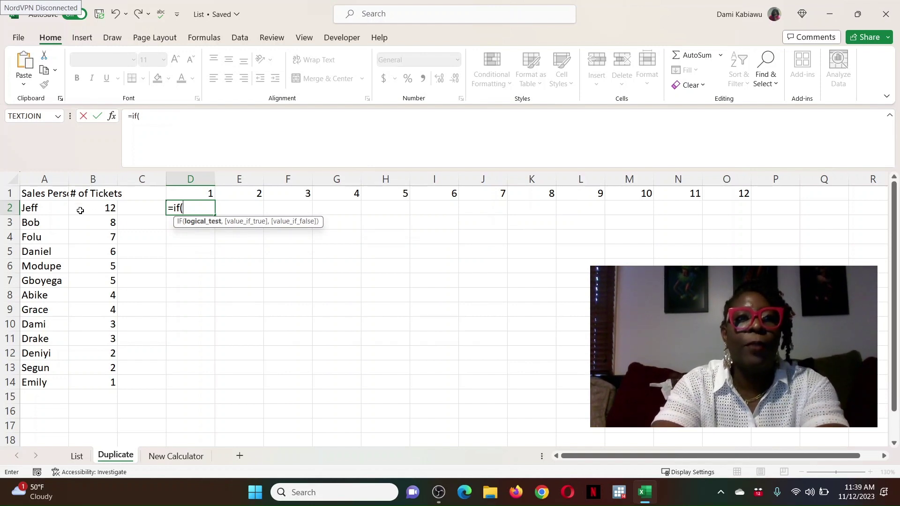
click(200, 192)
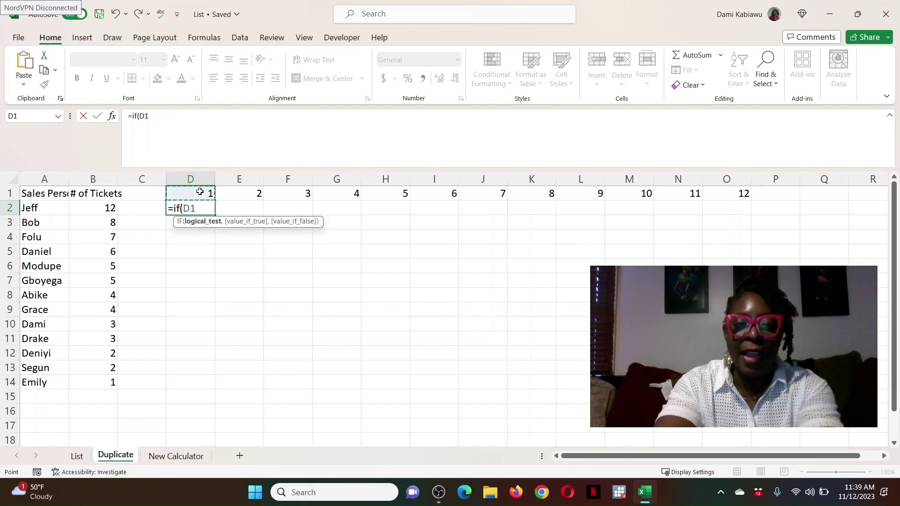
text(<=)
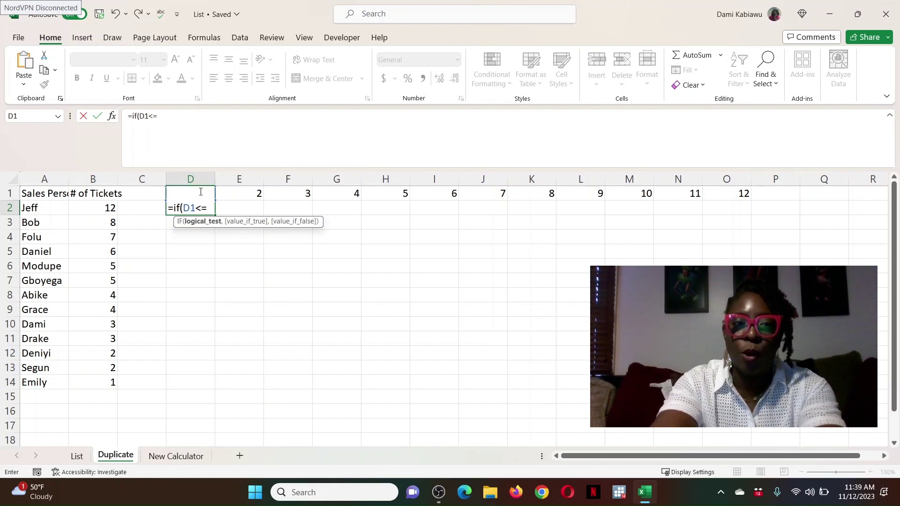
click(101, 208)
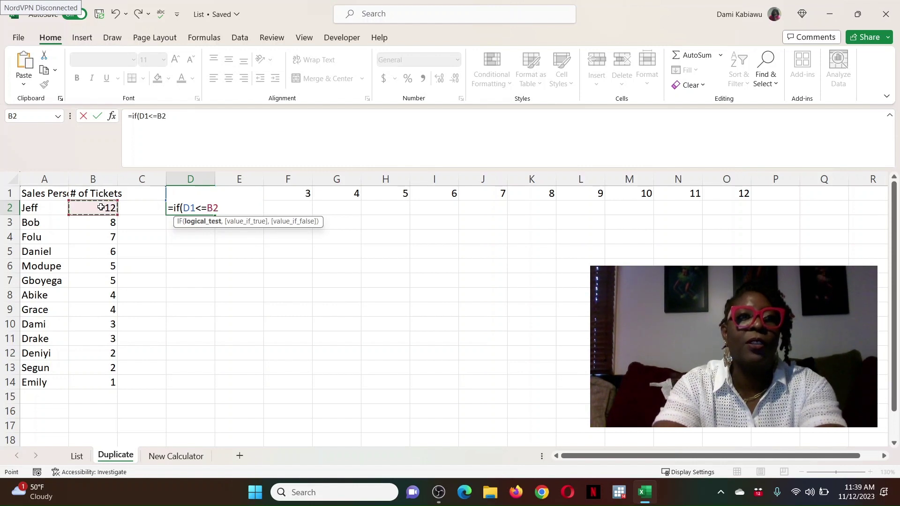
text(,)
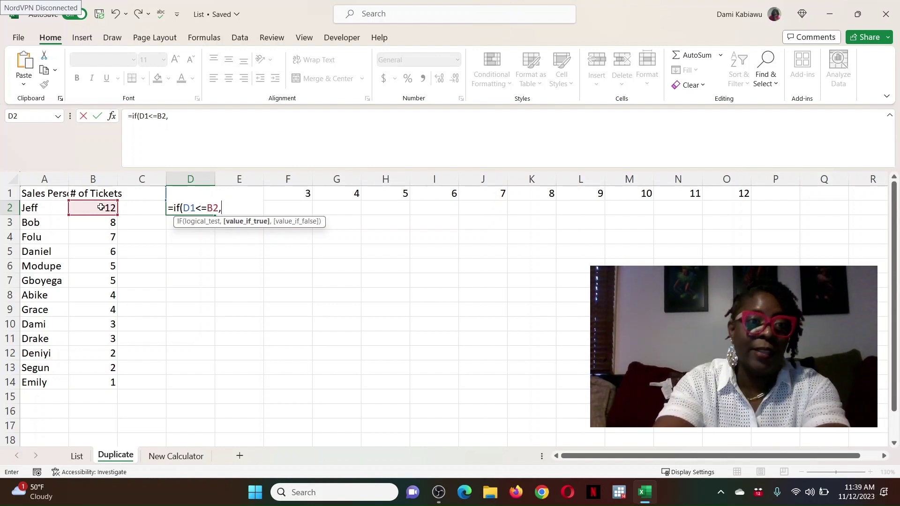
click(44, 211)
text(,)
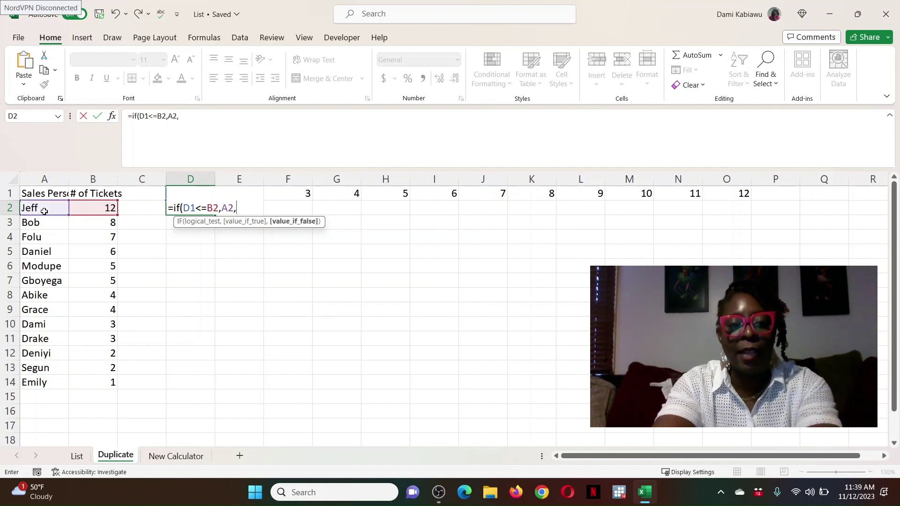
text("")
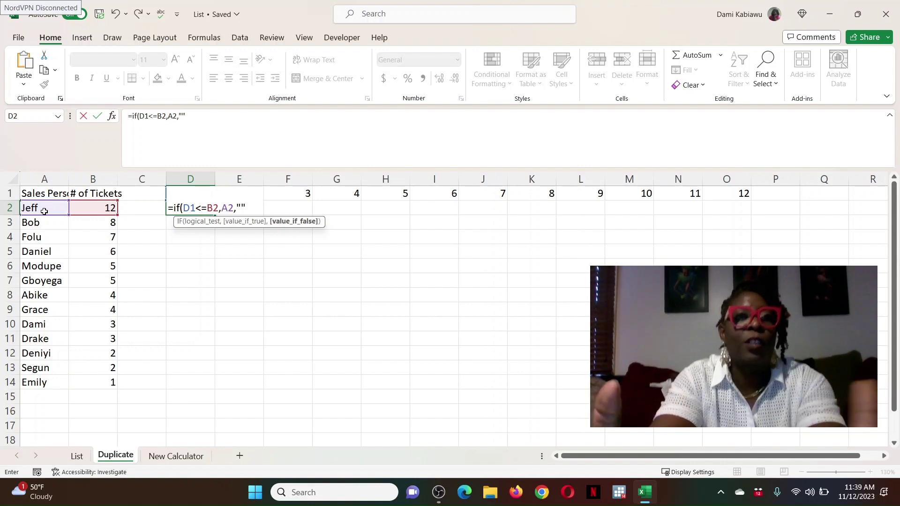
text())
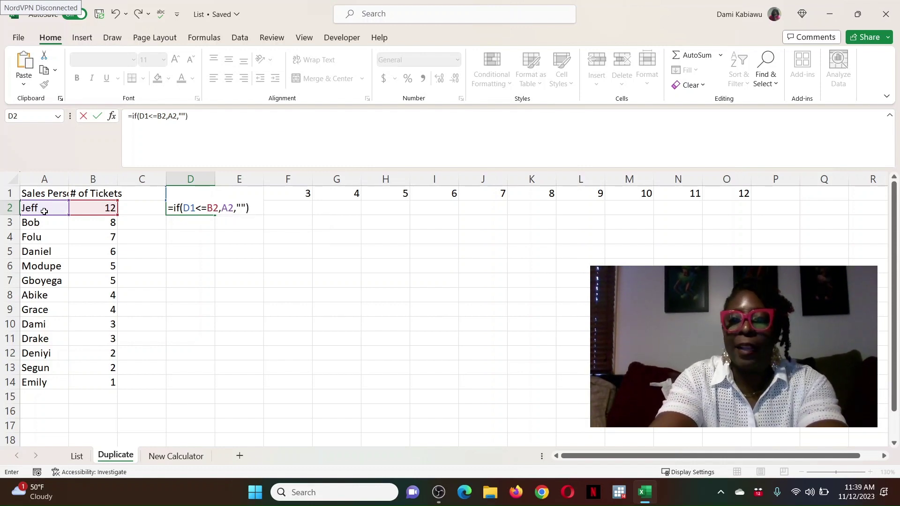
key(Return)
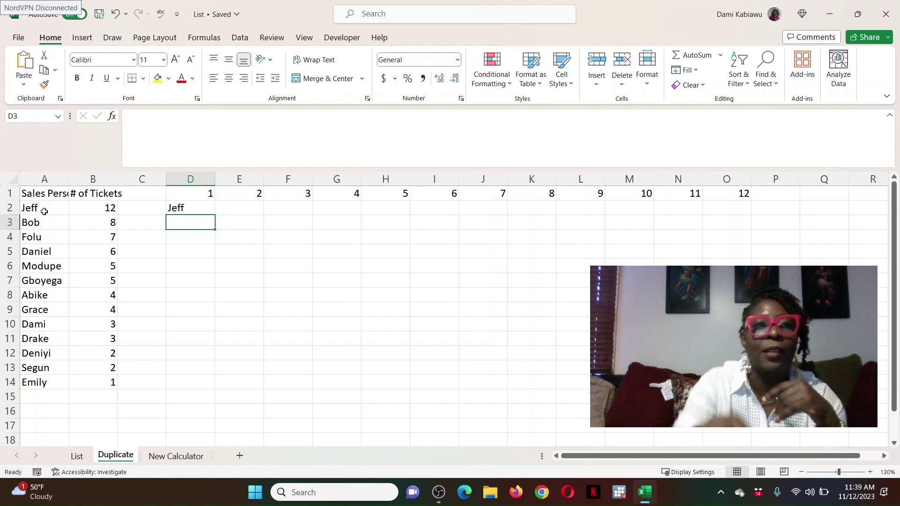
- Put D2 into edit mode to inspect the references in =IF(D1<=B2,A2,"")
click(194, 209)
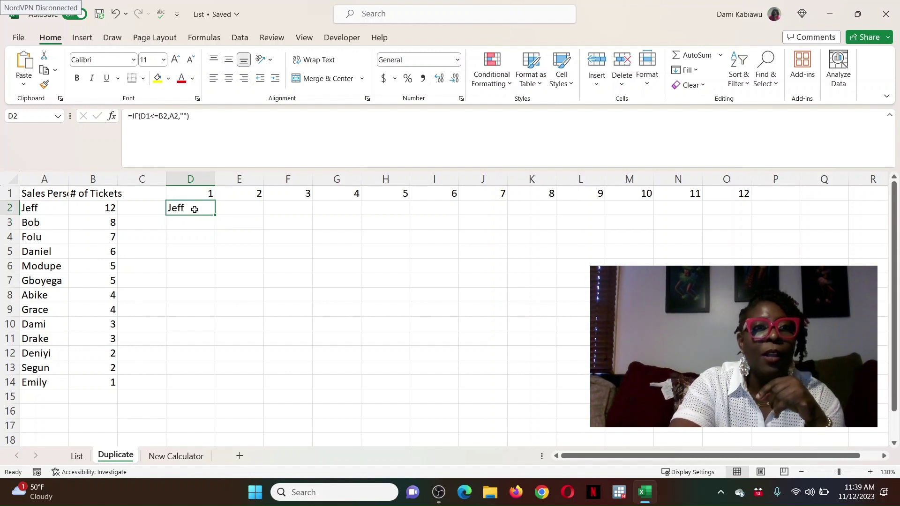
double_click(195, 209)
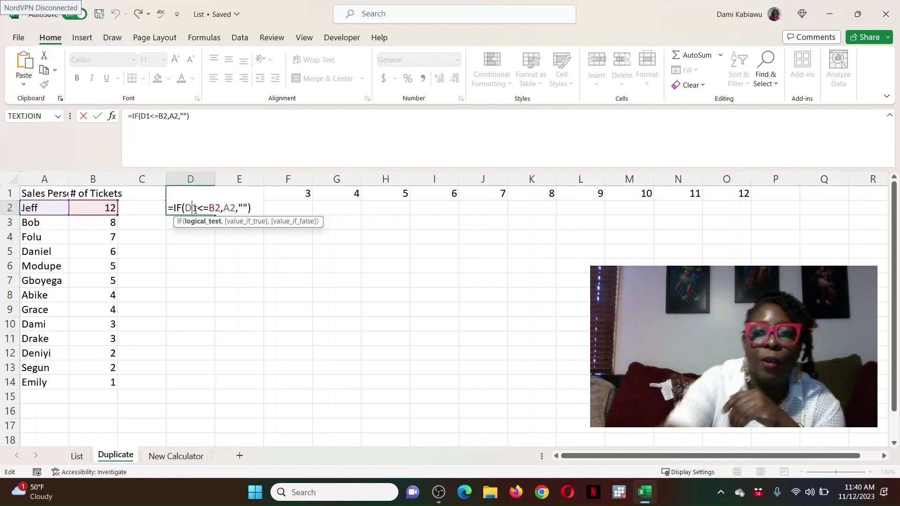
- Copy D2's formula into E2 and inspect its shifted references E1, C2 and B2
key(Return)
click(199, 208)
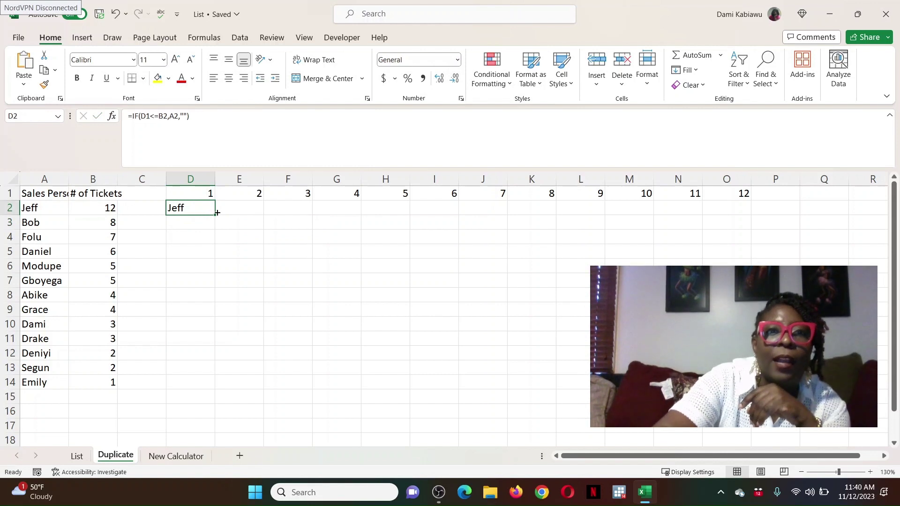
drag(215, 214, 281, 212)
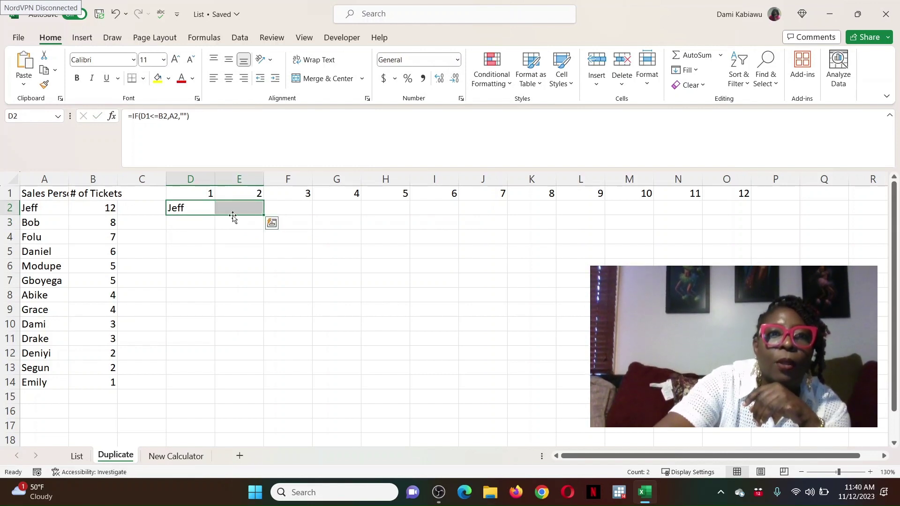
double_click(246, 206)
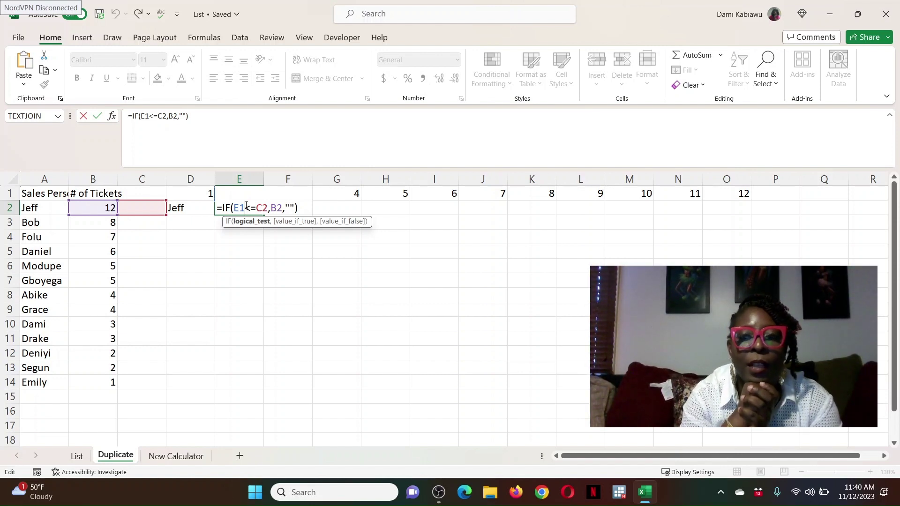
key(End)
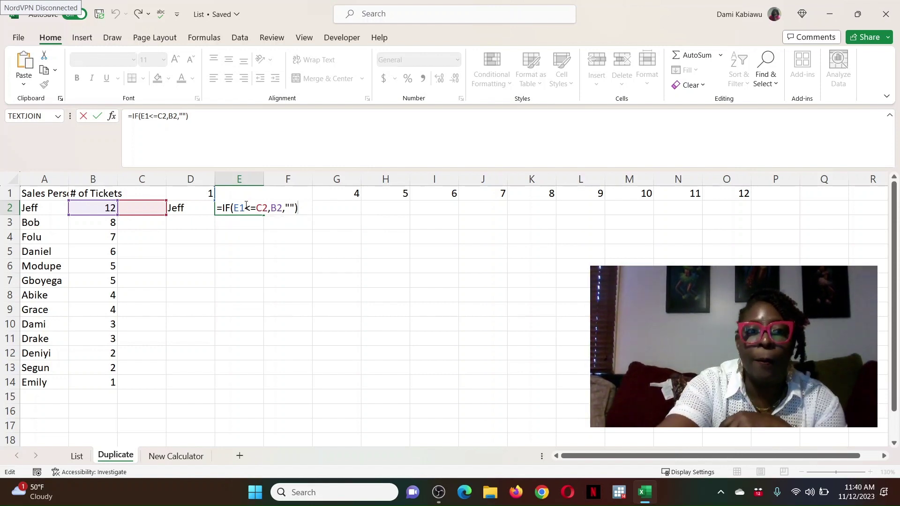
key(Return)
- Go back to D2 and review its original formula again without changes
click(245, 204)
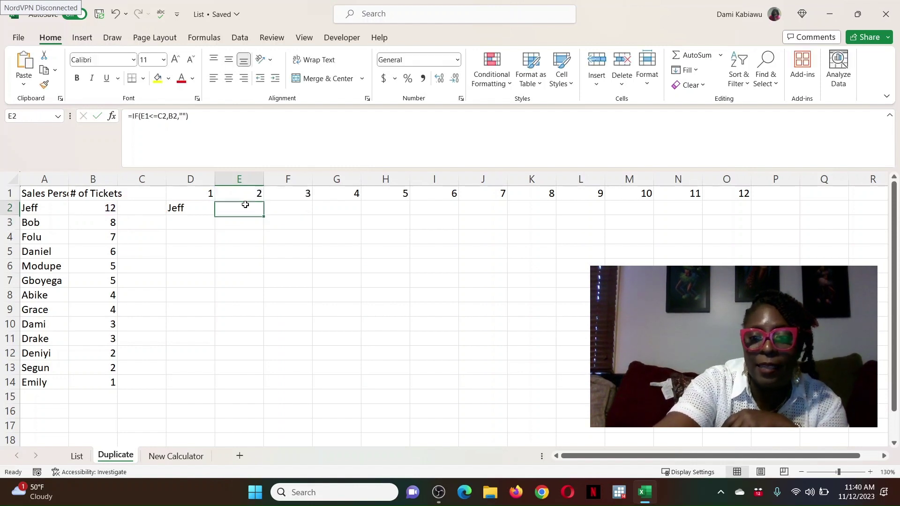
key(Left)
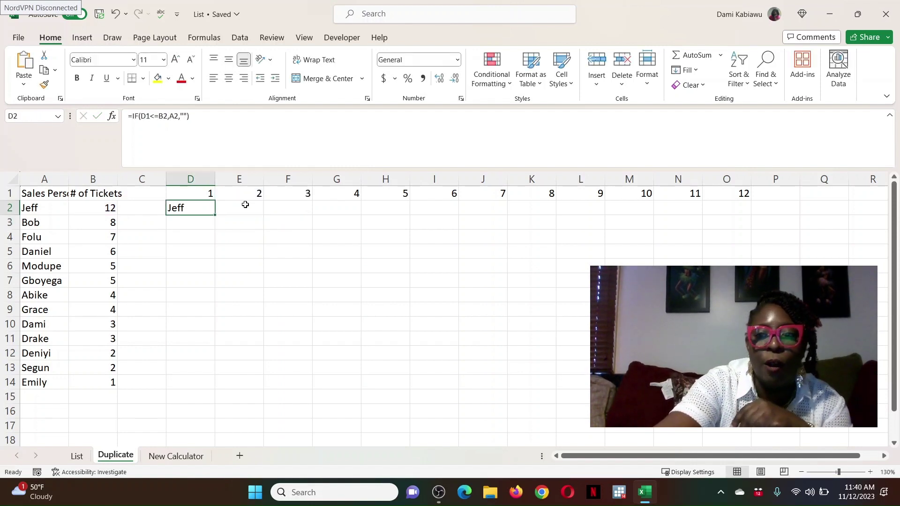
key(F2)
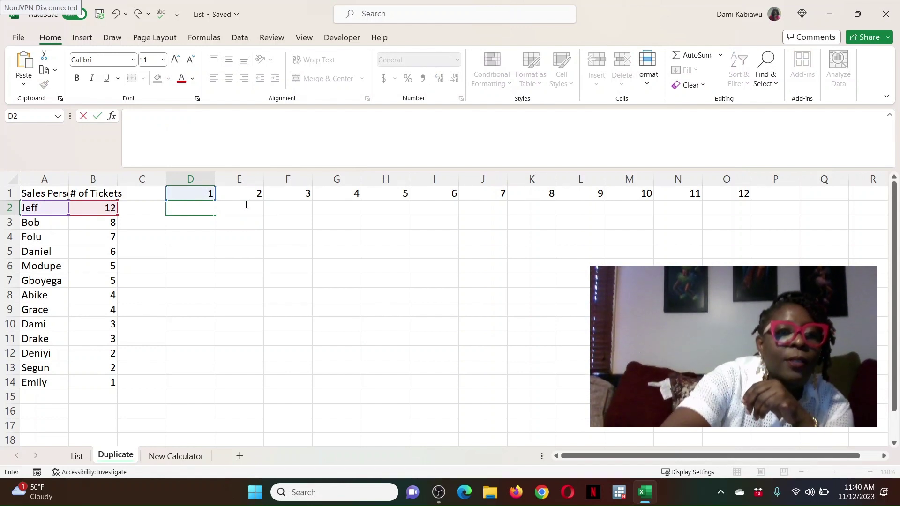
key(Return)
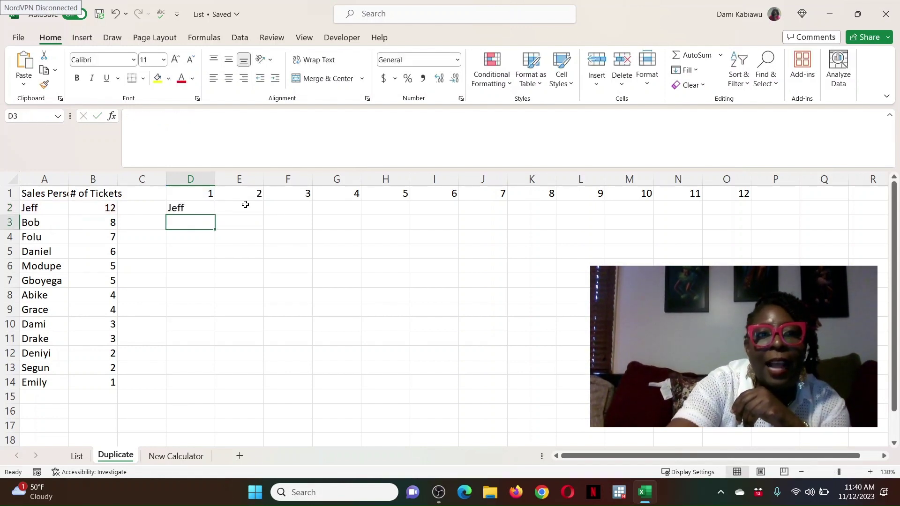
click(188, 206)
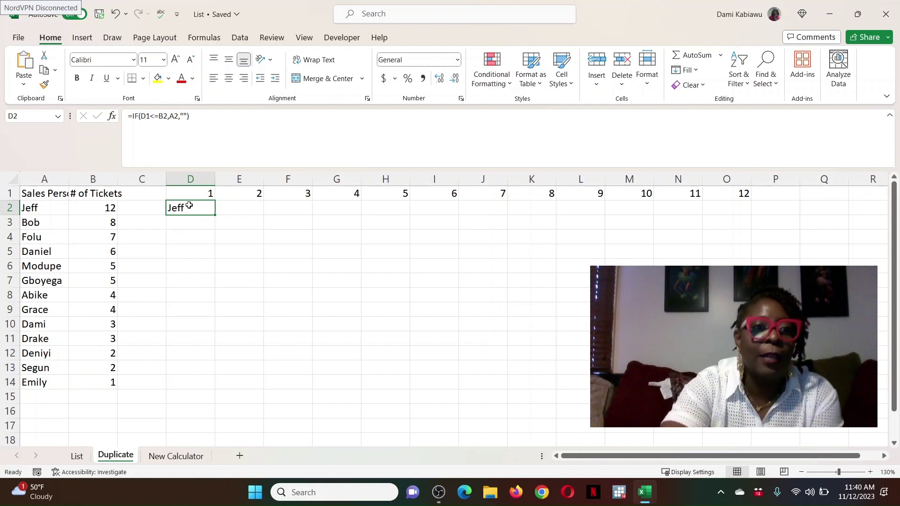
- Cycle the D1 reference in D2's formula with F4 until it reads D$1
double_click(189, 206)
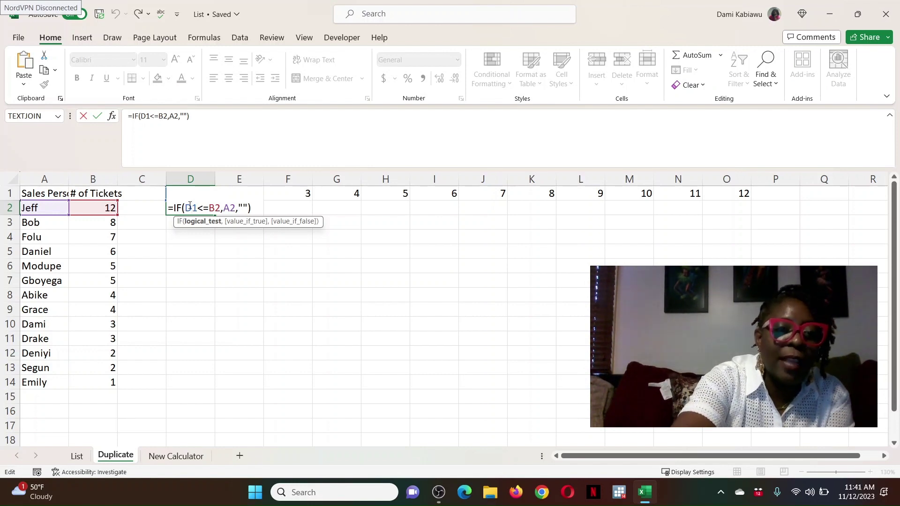
key(F4)
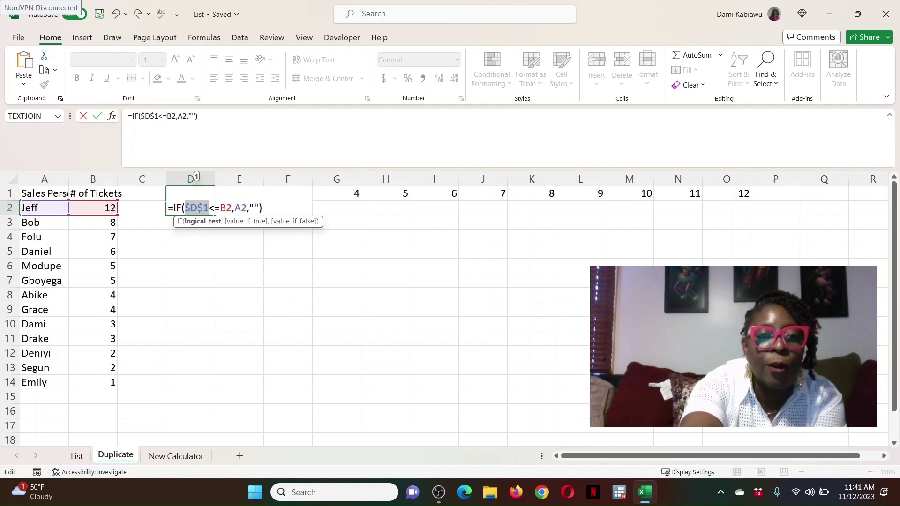
key(F4)
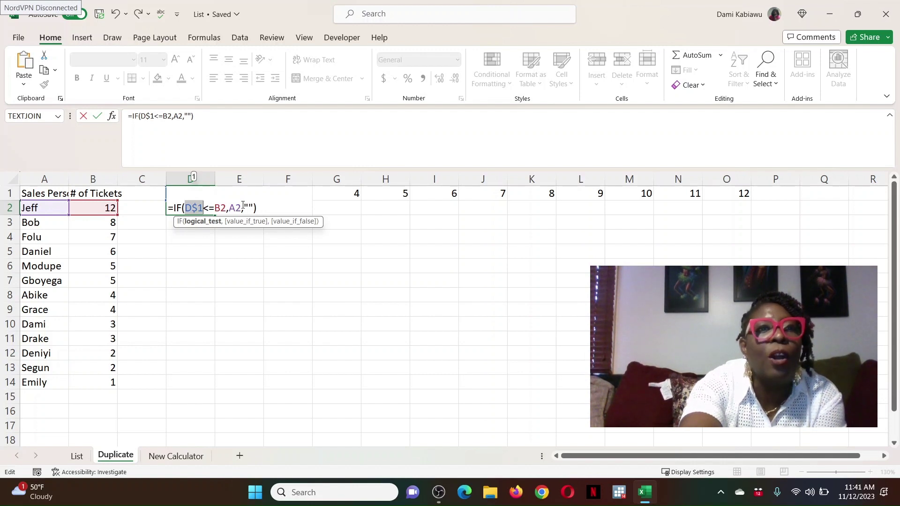
key(F4)
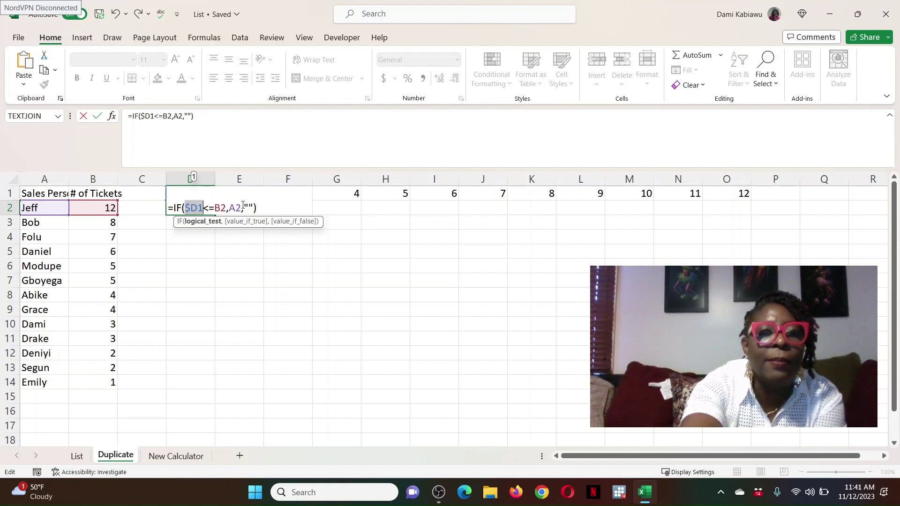
key(F4)
key(F4)
key(F4)
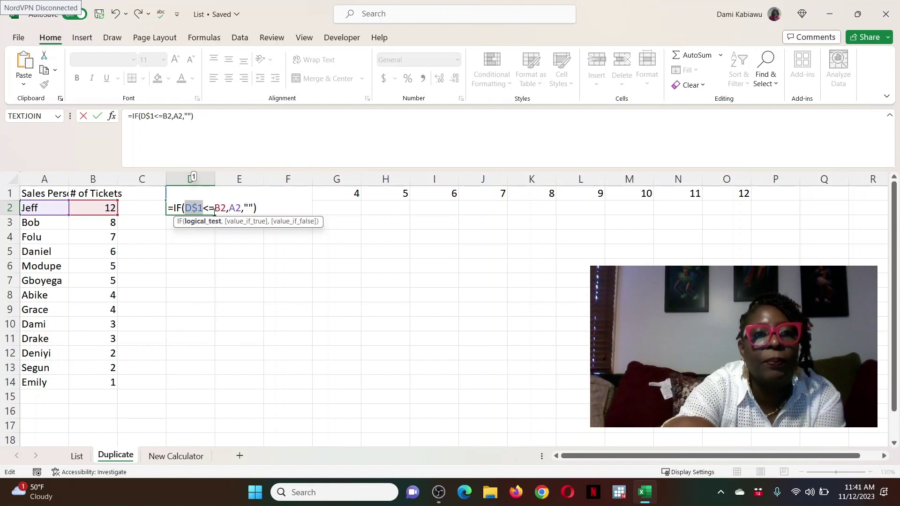
- Change B2 and A2 to $B2 and $A2, then commit D2's formula
click(222, 208)
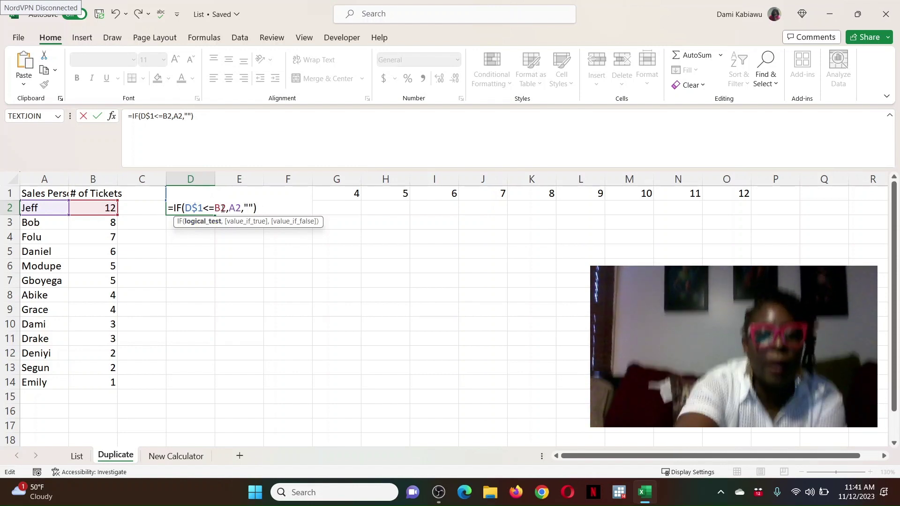
key(F4)
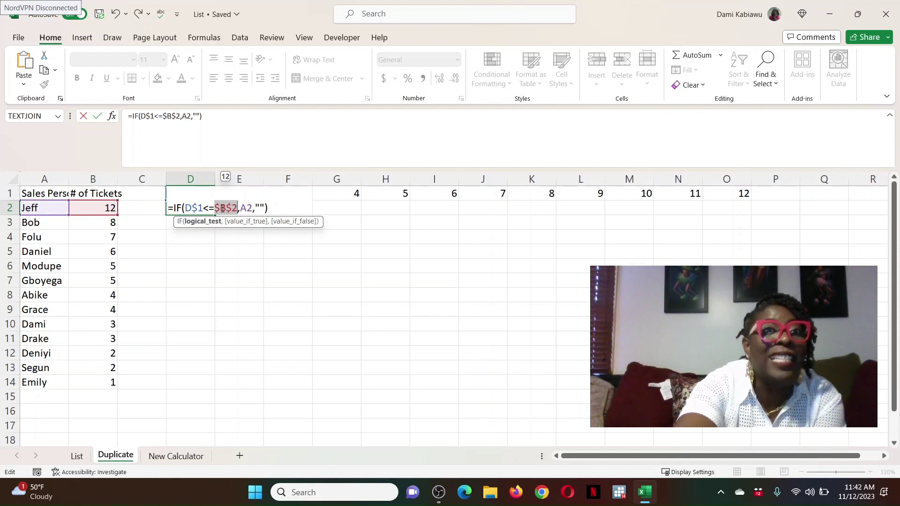
key(F4)
key(F4)
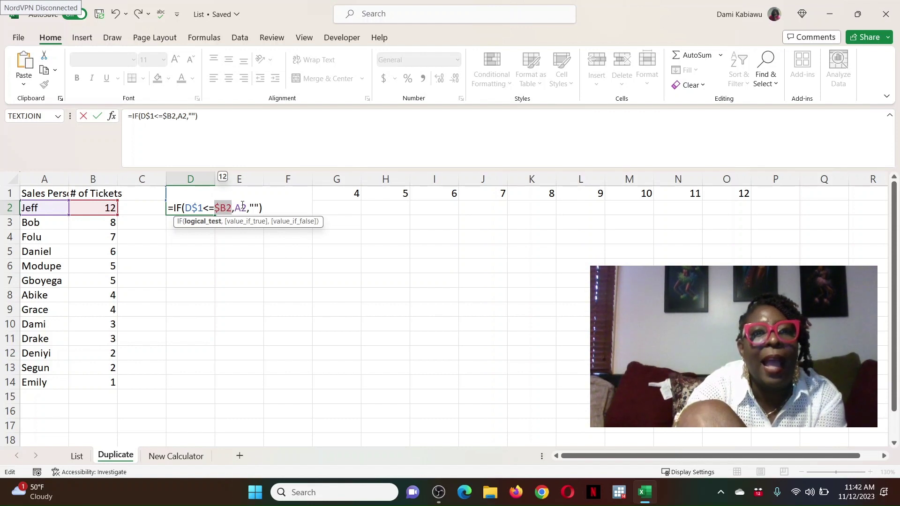
click(243, 205)
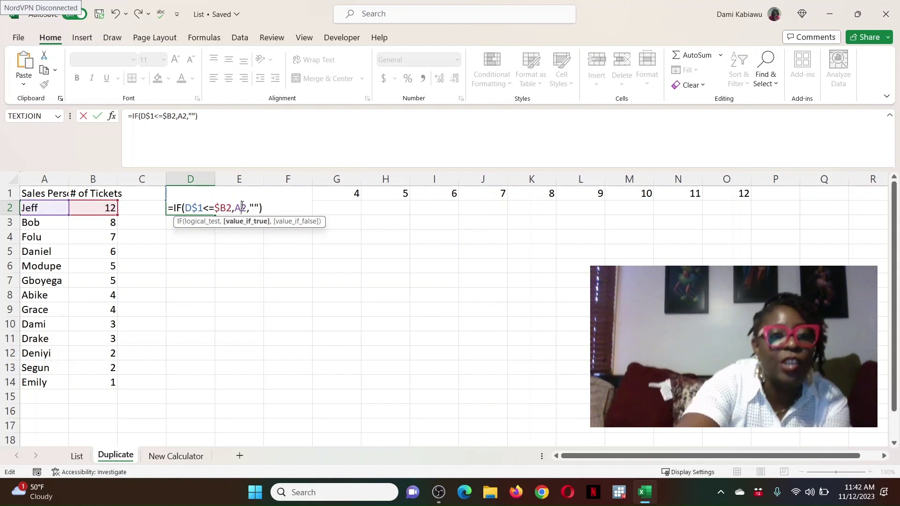
key(F4)
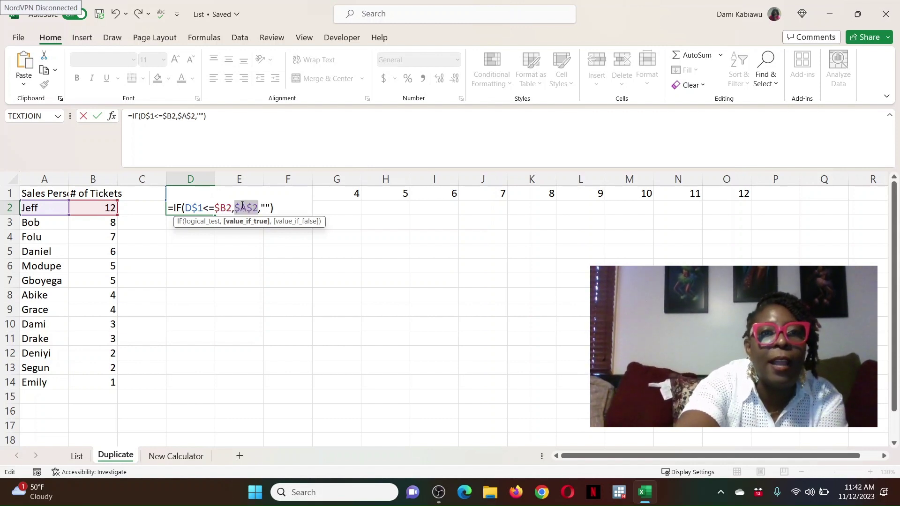
key(F4)
key(F4)
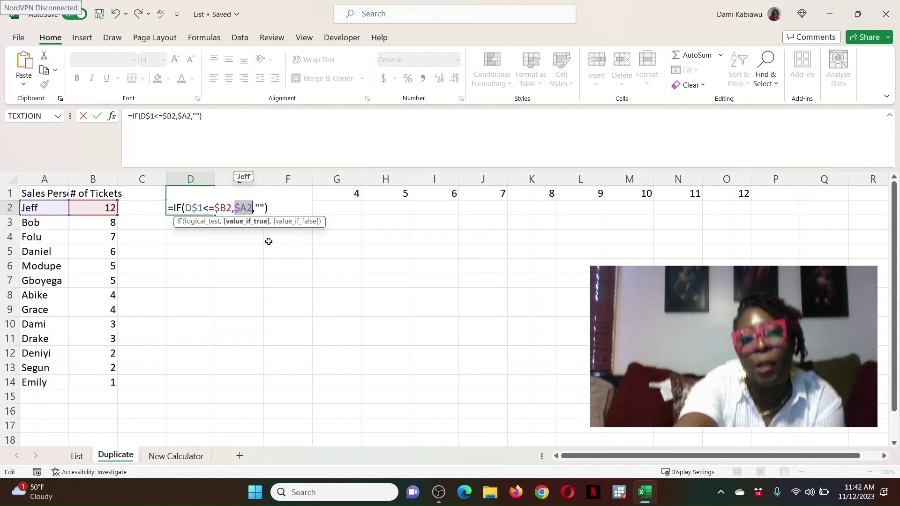
key(Return)
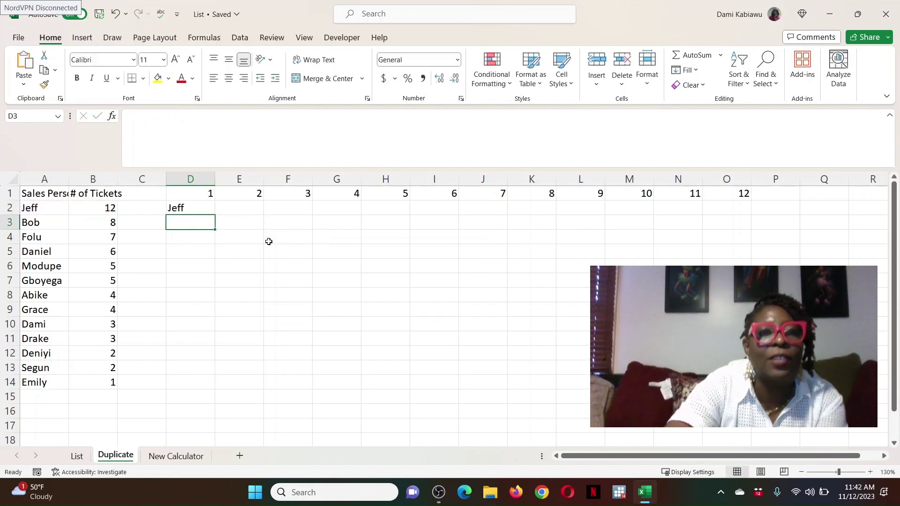
- Fill D2's formula down to row 14, then across to column O
click(189, 206)
drag(216, 215, 214, 238)
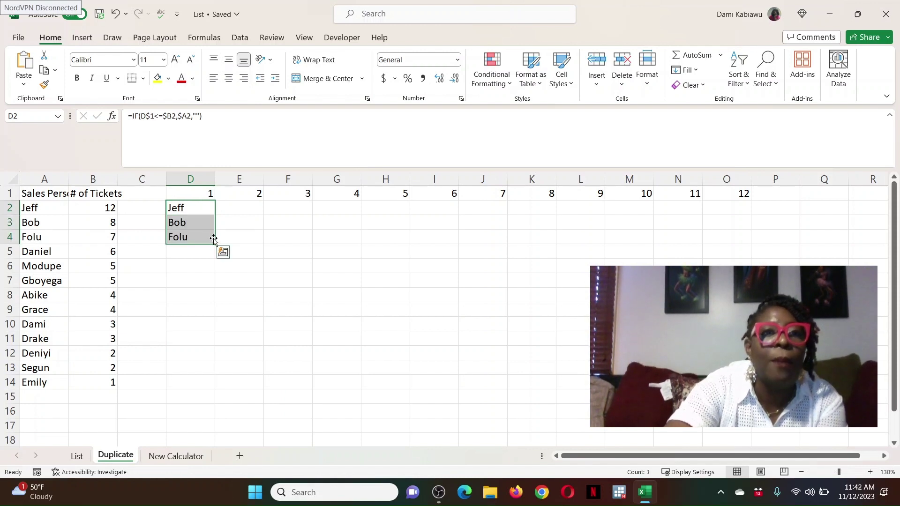
drag(215, 244, 269, 389)
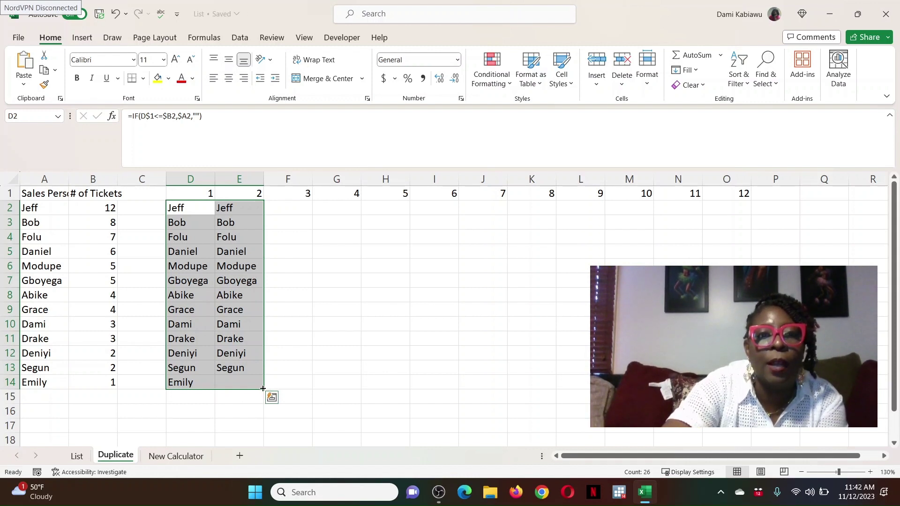
drag(269, 389, 307, 391)
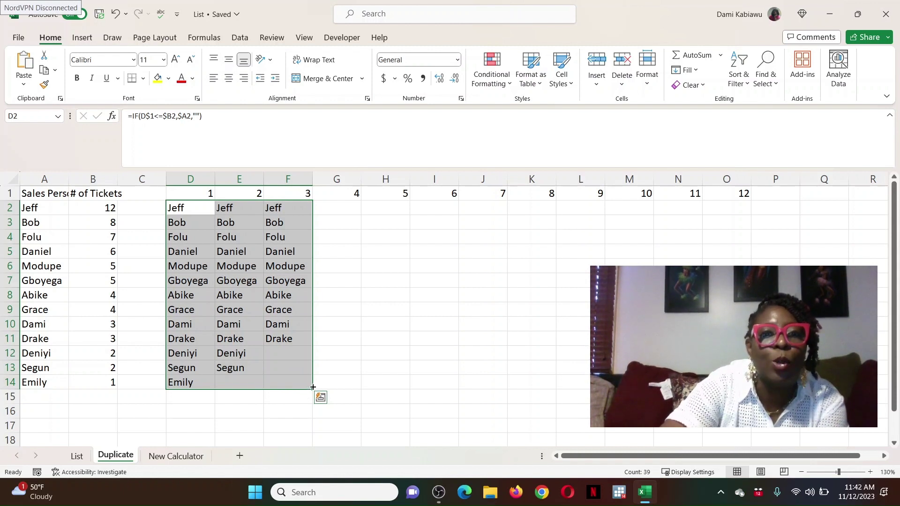
drag(312, 387, 733, 328)
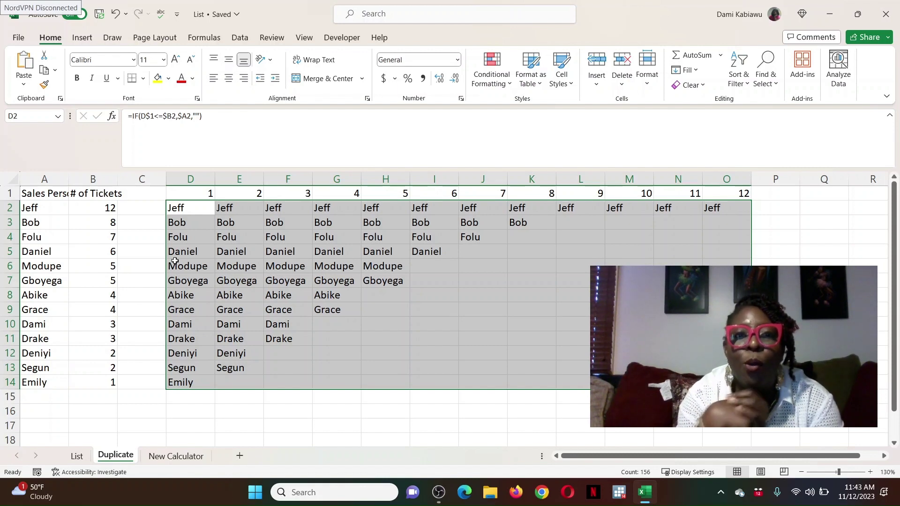
- Copy the block of repeated names in D2:O14
click(497, 297)
click(802, 258)
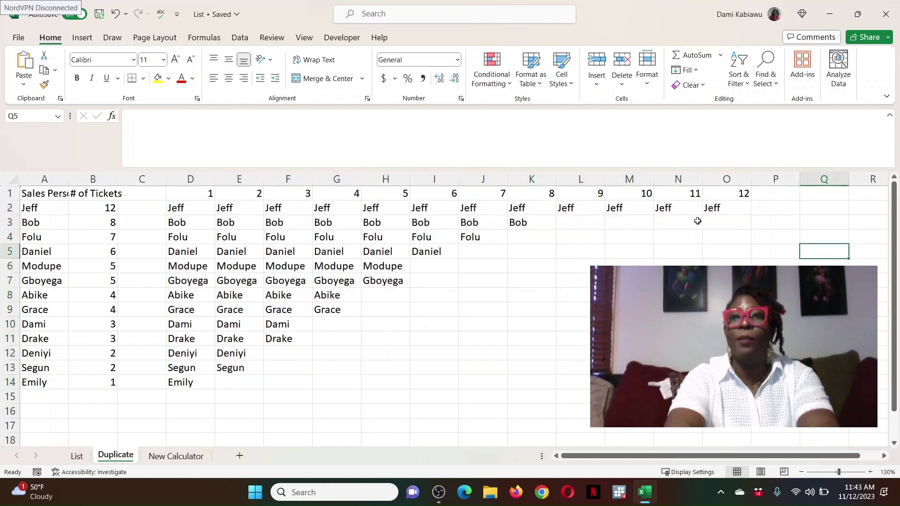
click(721, 210)
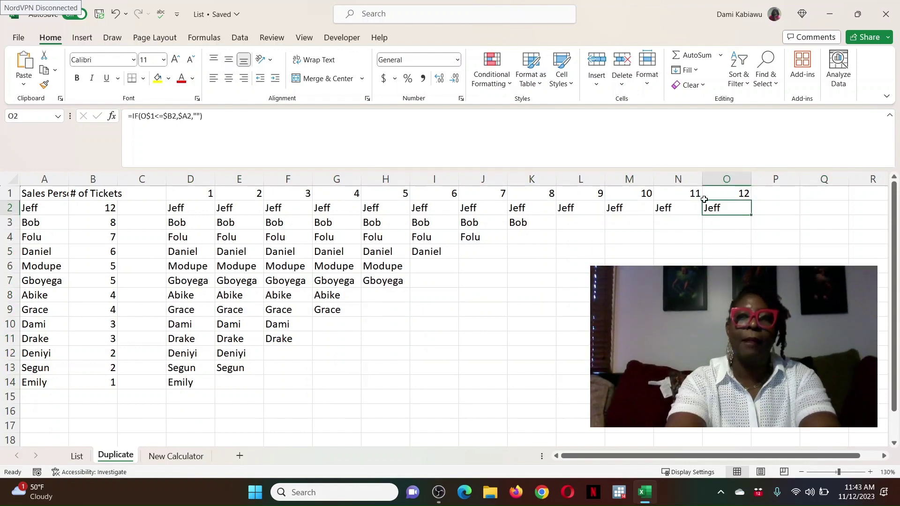
drag(726, 208, 190, 382)
key(ctrl+c)
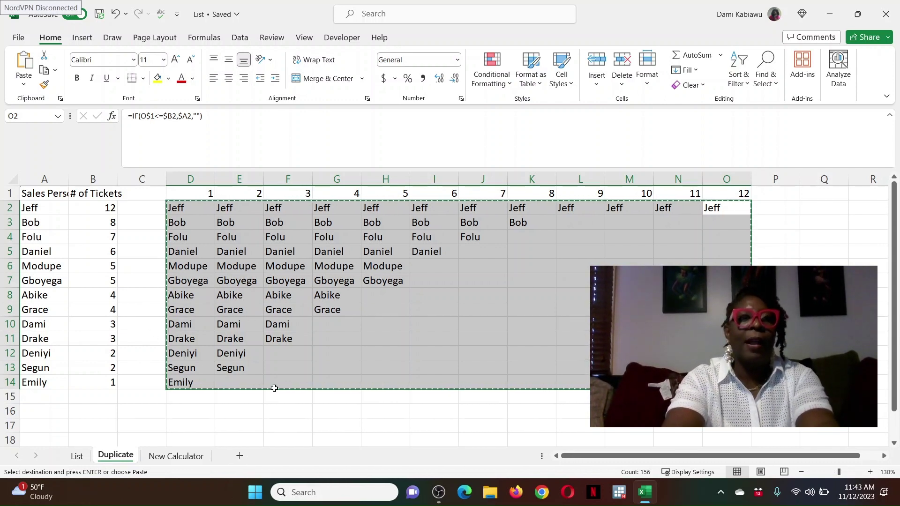
- Paste the names as values into A1 of a new Sheet1 and confirm cells hold text
click(240, 455)
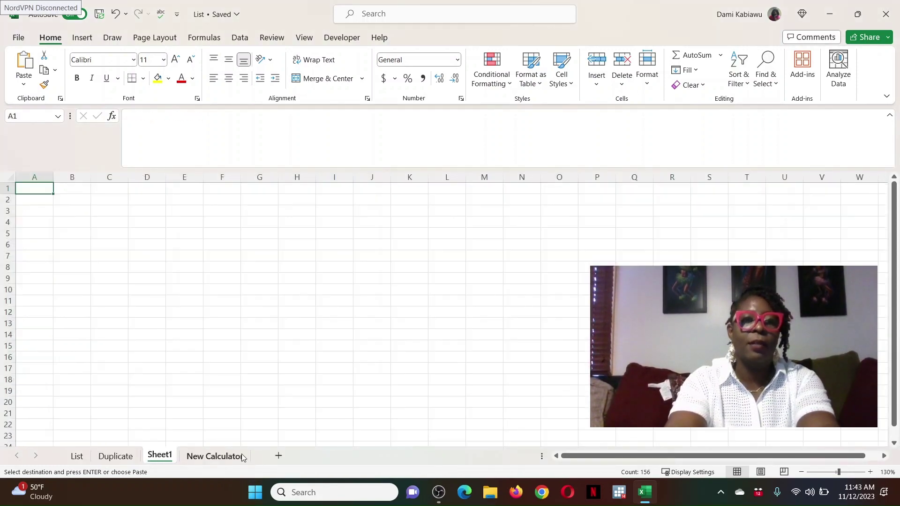
right_click(36, 190)
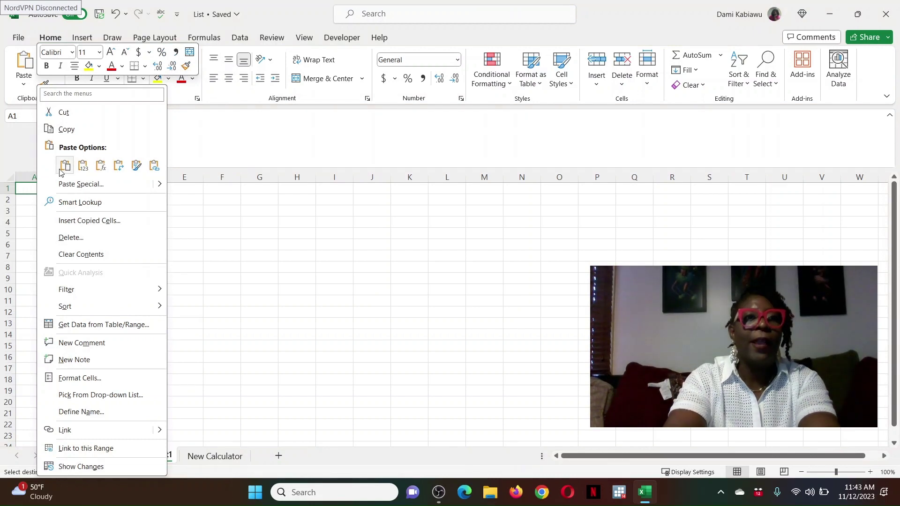
click(87, 166)
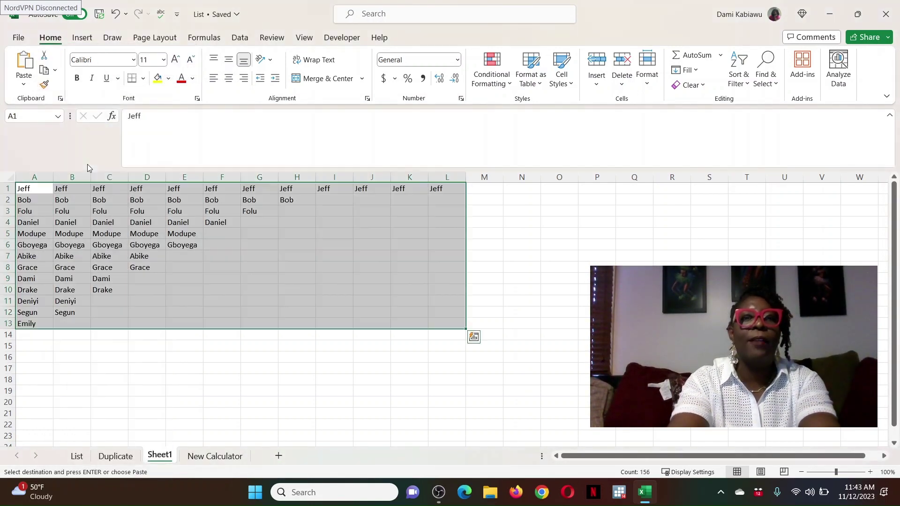
click(339, 226)
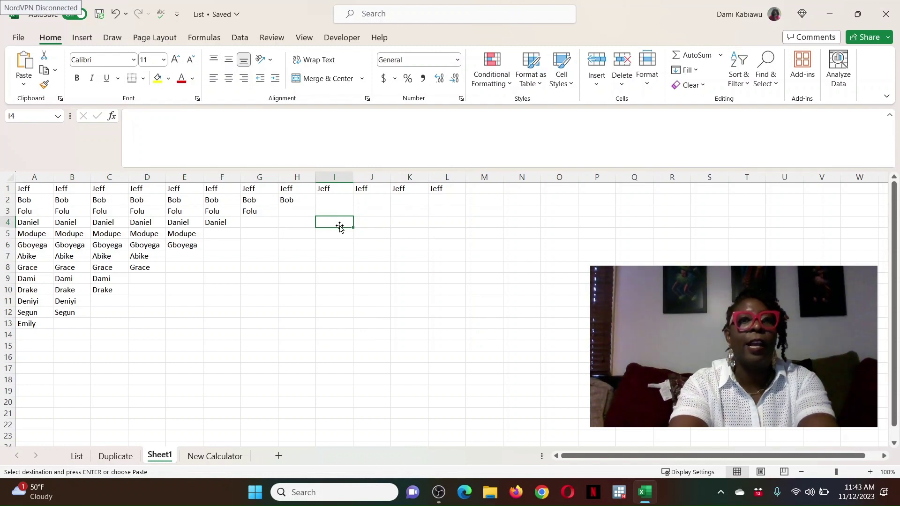
click(207, 207)
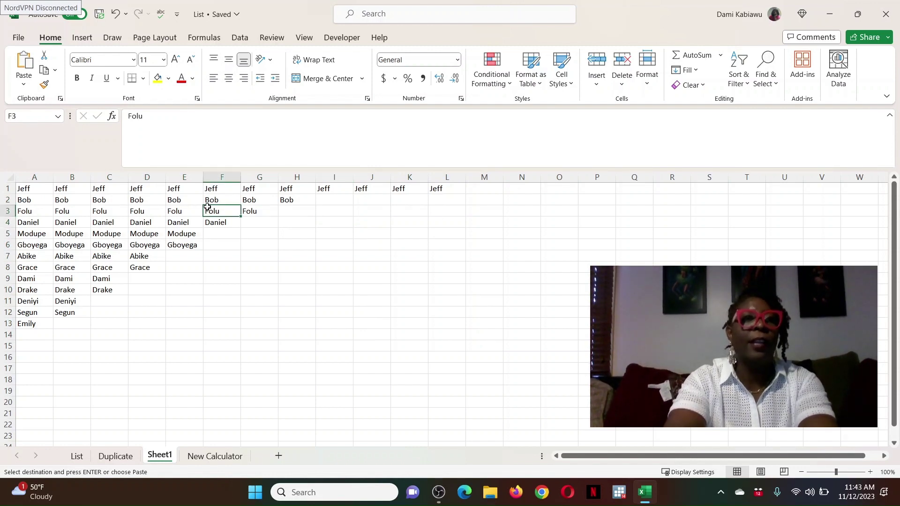
double_click(120, 233)
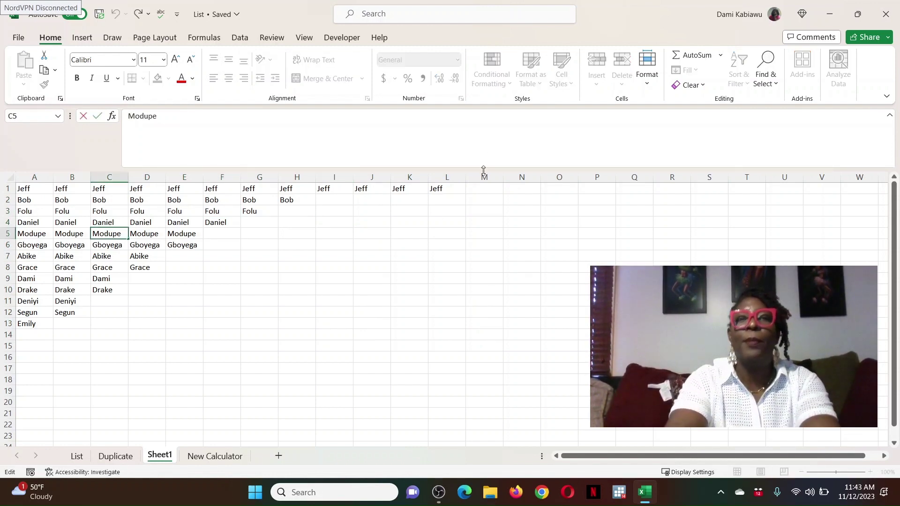
click(443, 189)
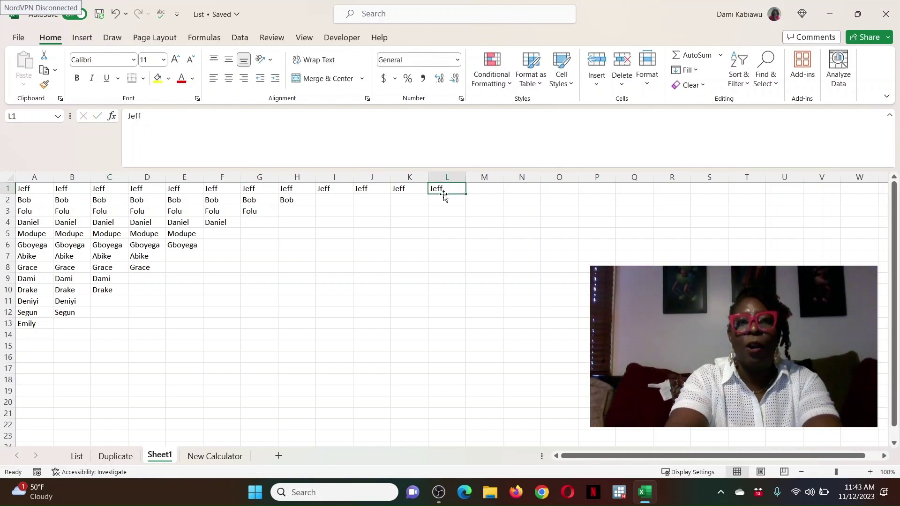
- Move the Jeff cells from columns L, K and J down under the neighbouring columns
drag(444, 195, 398, 208)
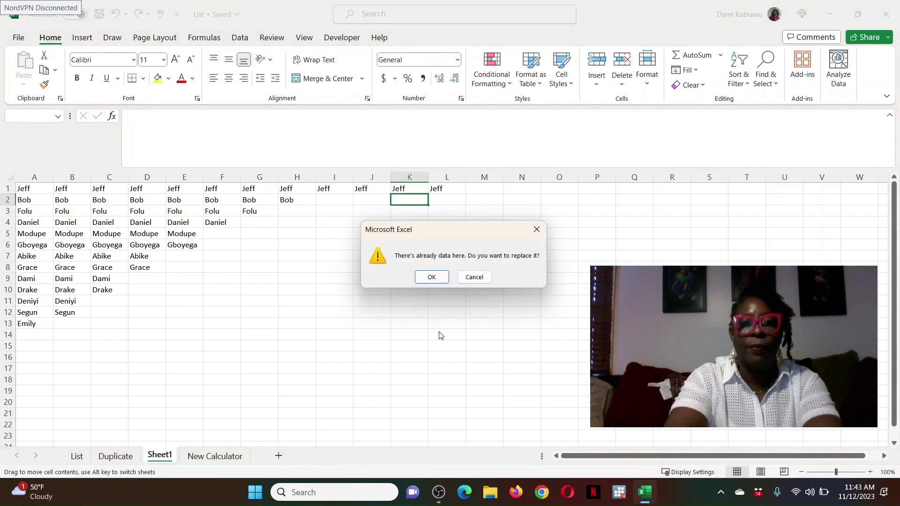
click(428, 276)
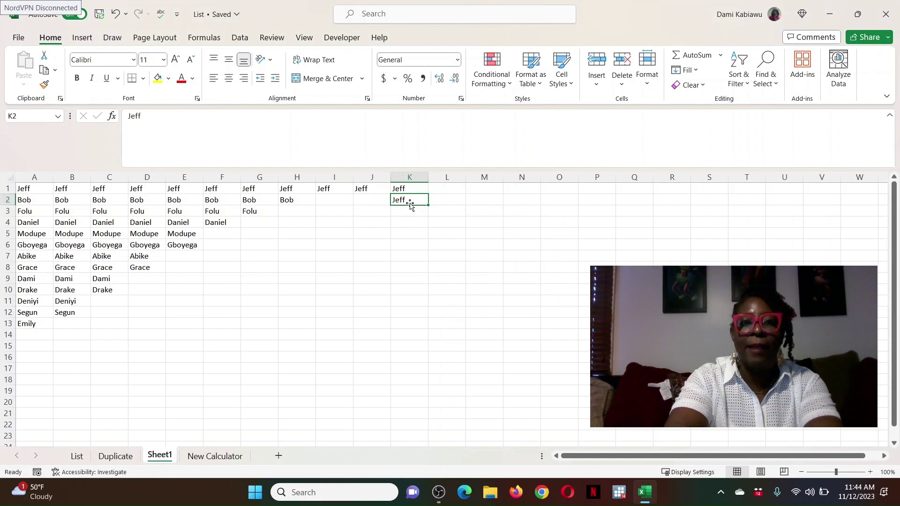
drag(408, 189, 362, 207)
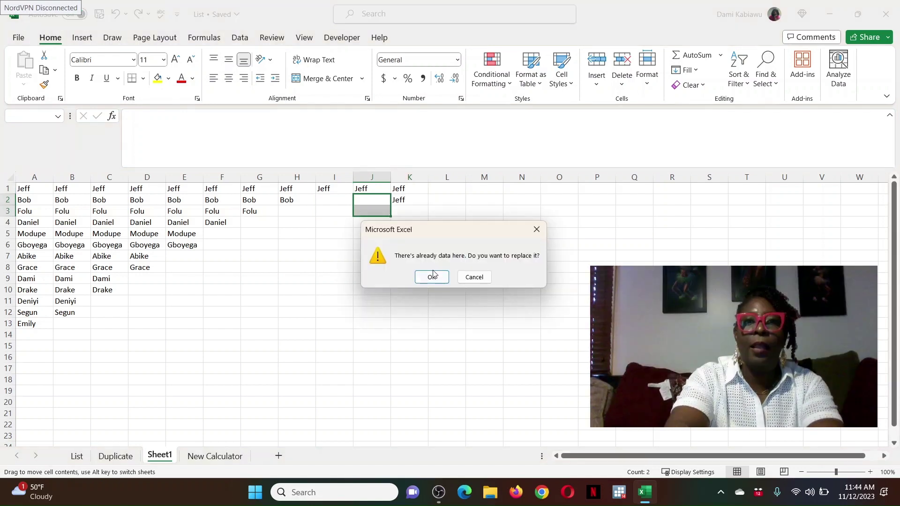
click(431, 277)
click(373, 178)
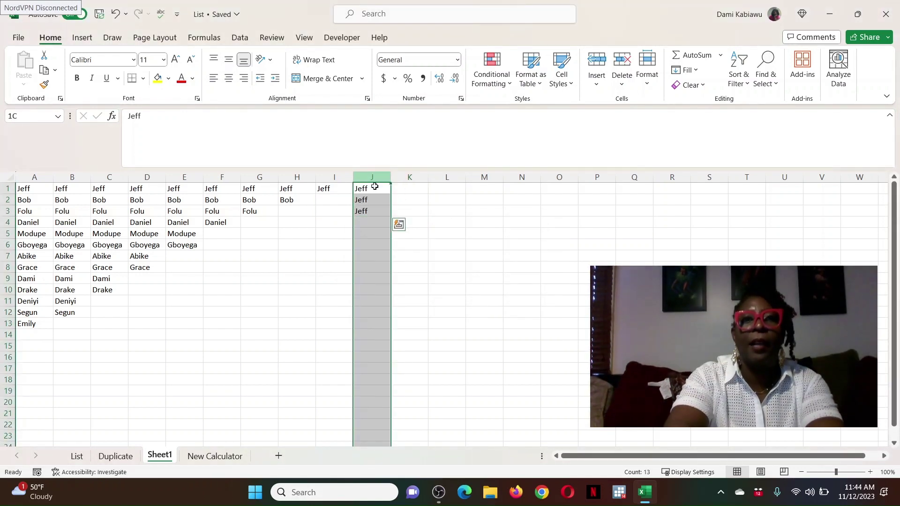
drag(375, 188, 334, 229)
click(430, 277)
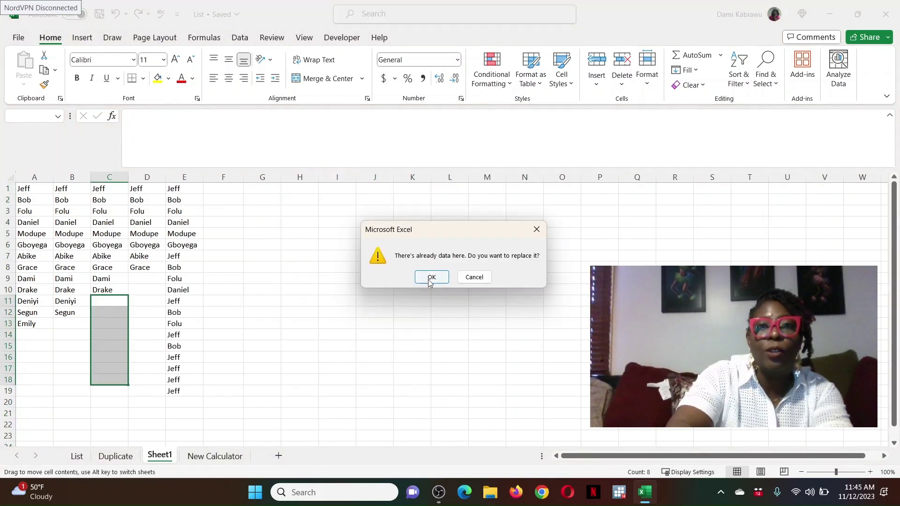
click(432, 277)
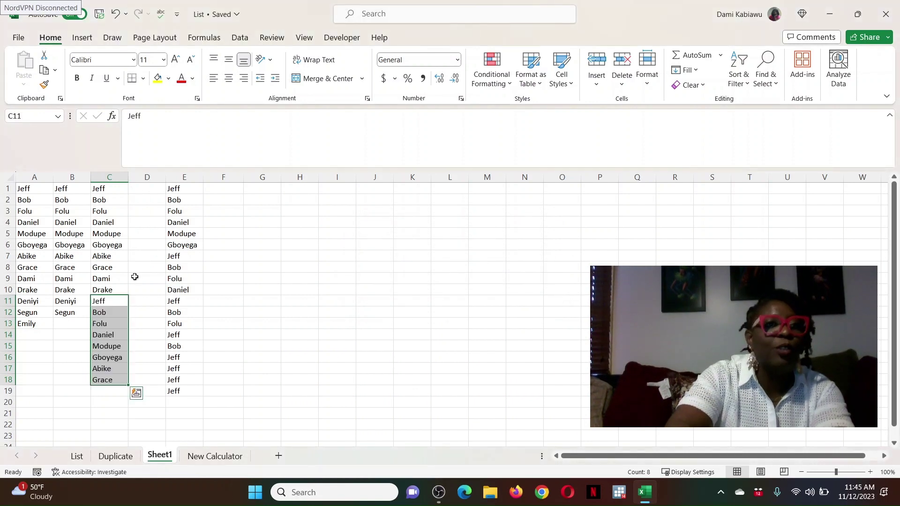
- Copy column C's names and paste them below column B's list at B13
drag(108, 191, 102, 381)
key(ctrl+c)
click(73, 327)
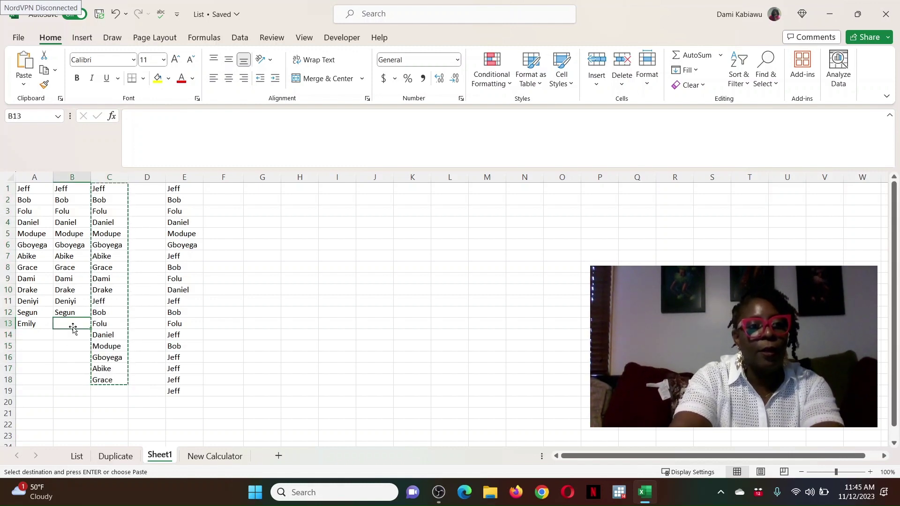
key(ctrl+v)
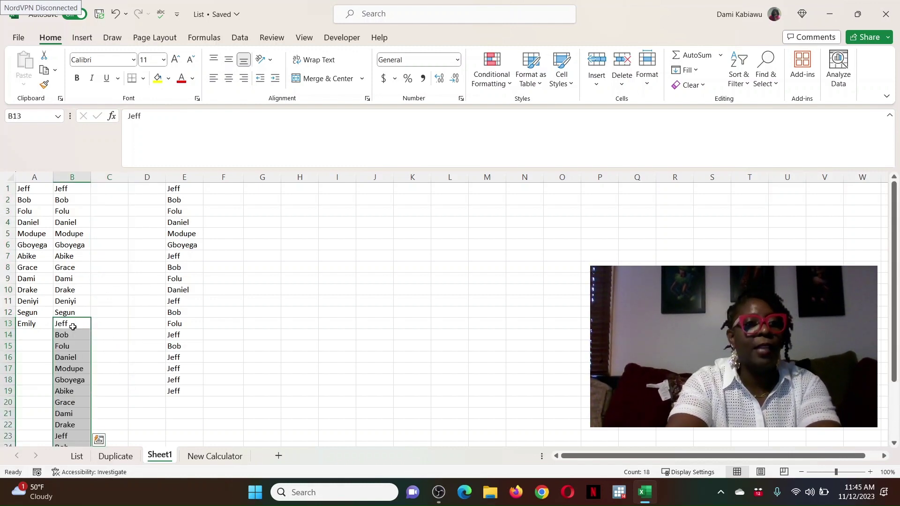